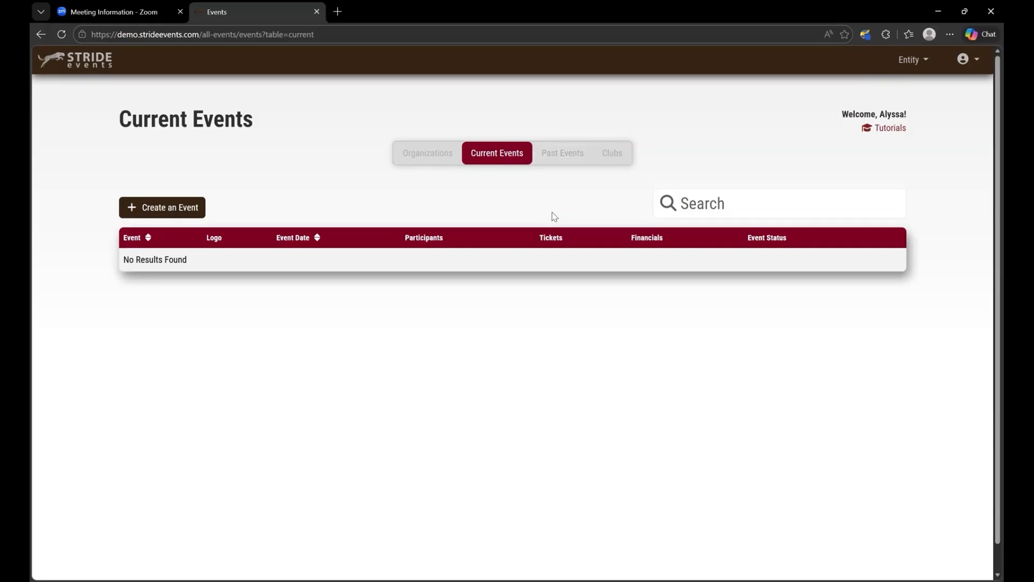
Open the Sponsor & Vendor CRM of the past event 2025-Olde Towne Renaissance Faire and limit it to year 2025
left_click(561, 156)
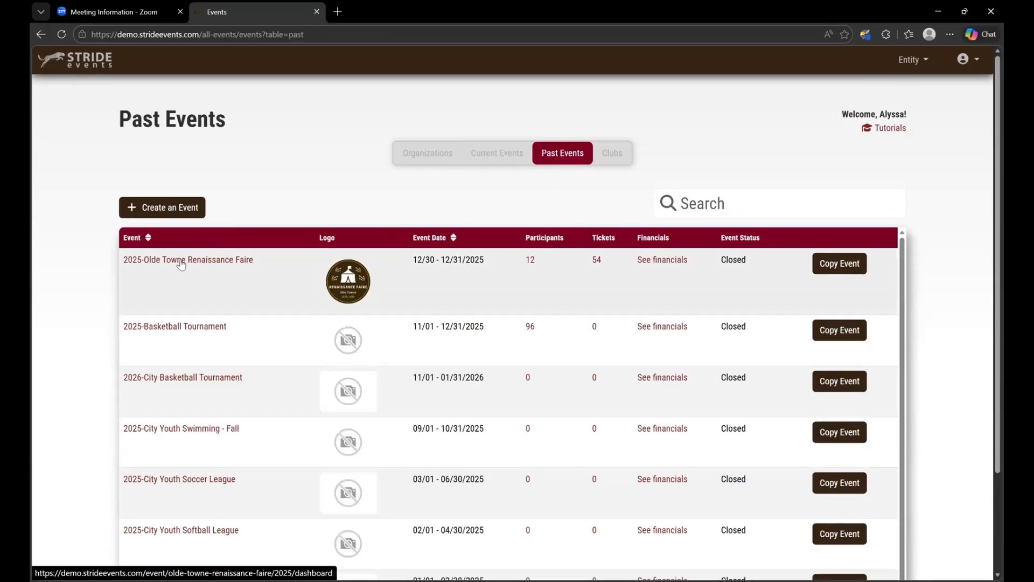
left_click(181, 262)
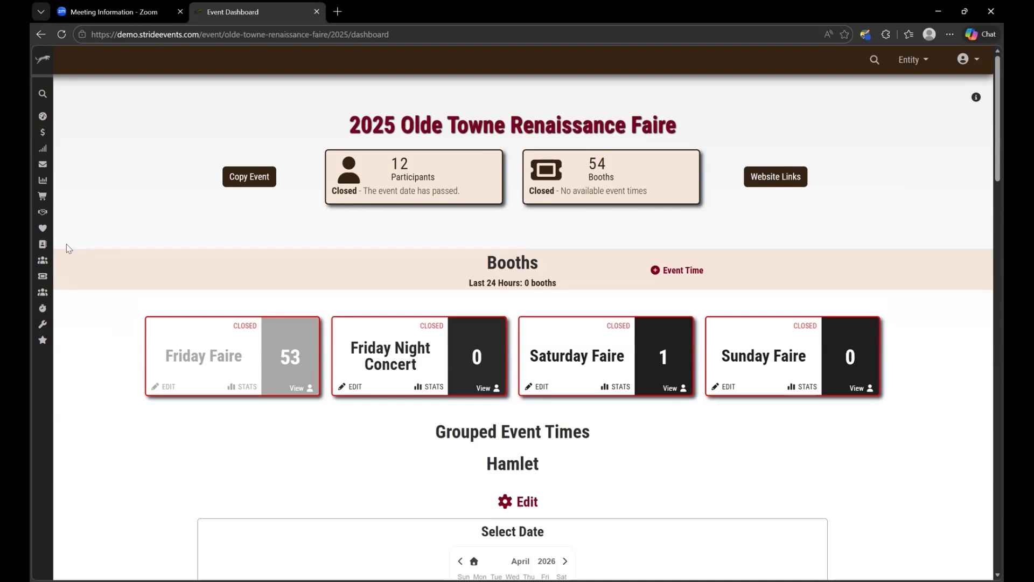
mouse_move(44, 246)
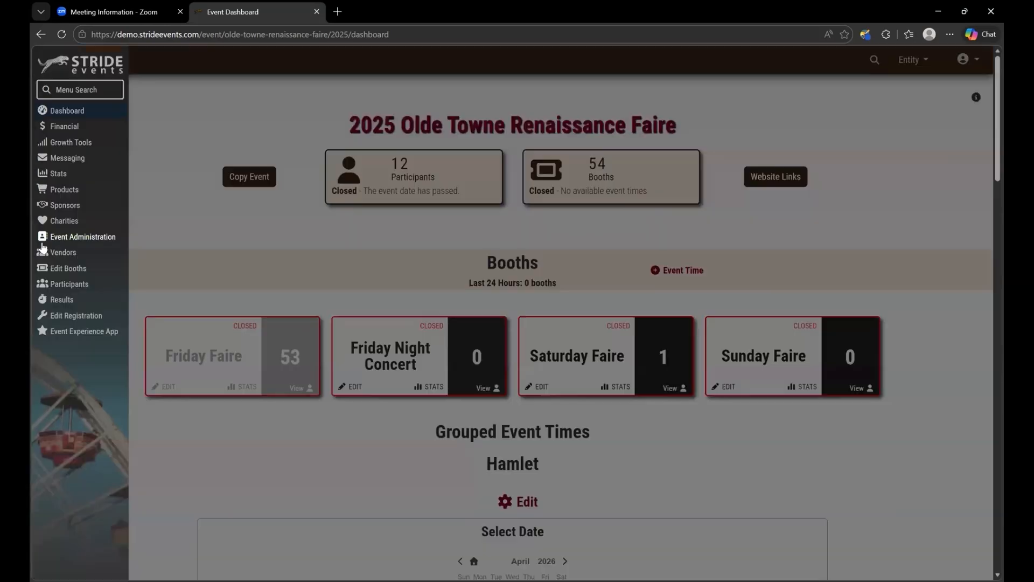
left_click(57, 205)
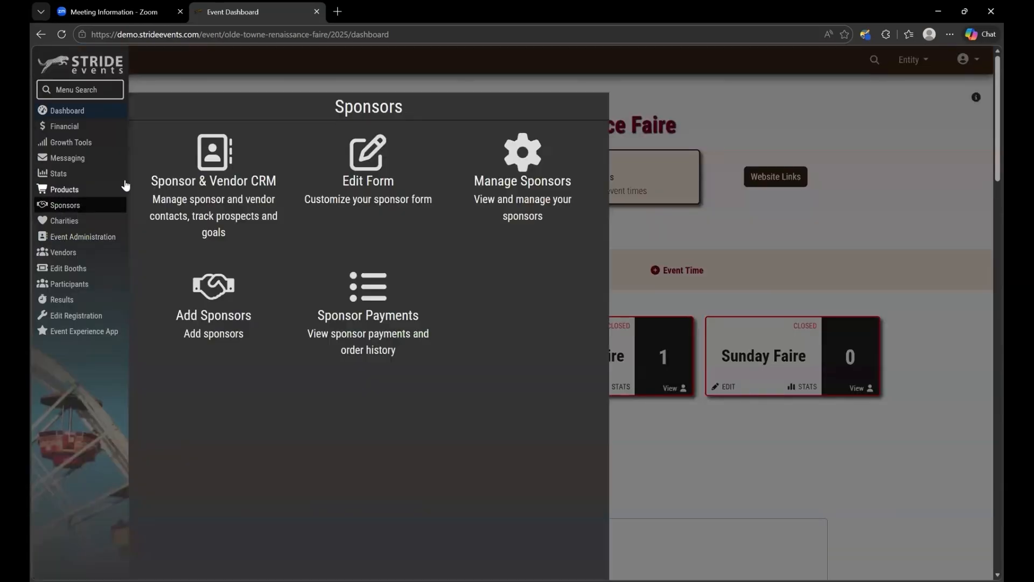
left_click(241, 185)
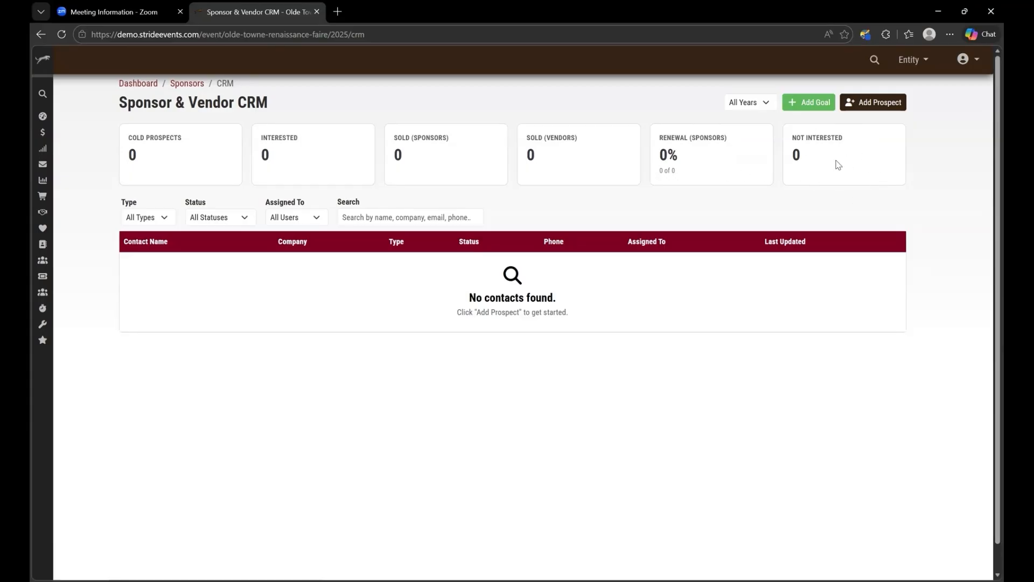
left_click(765, 107)
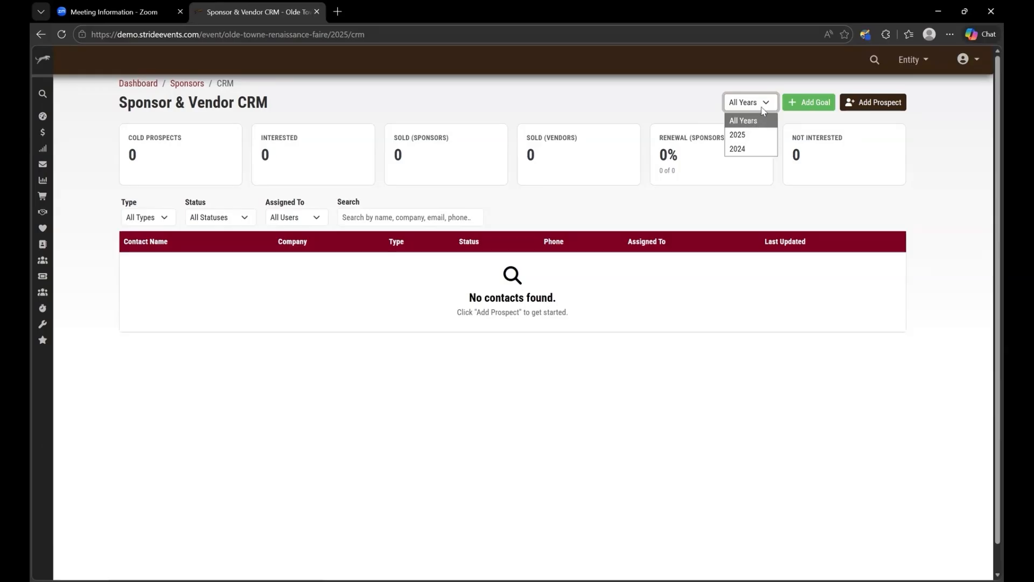
left_click(736, 136)
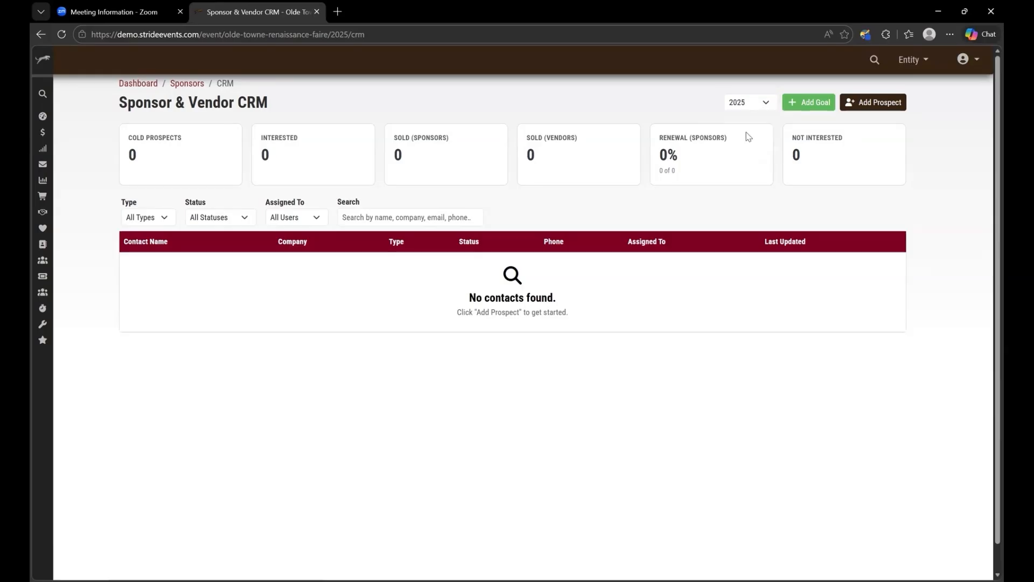
Add a sponsor goal named Q1 Vendors with type Quantity (#) and a target of 10
left_click(809, 104)
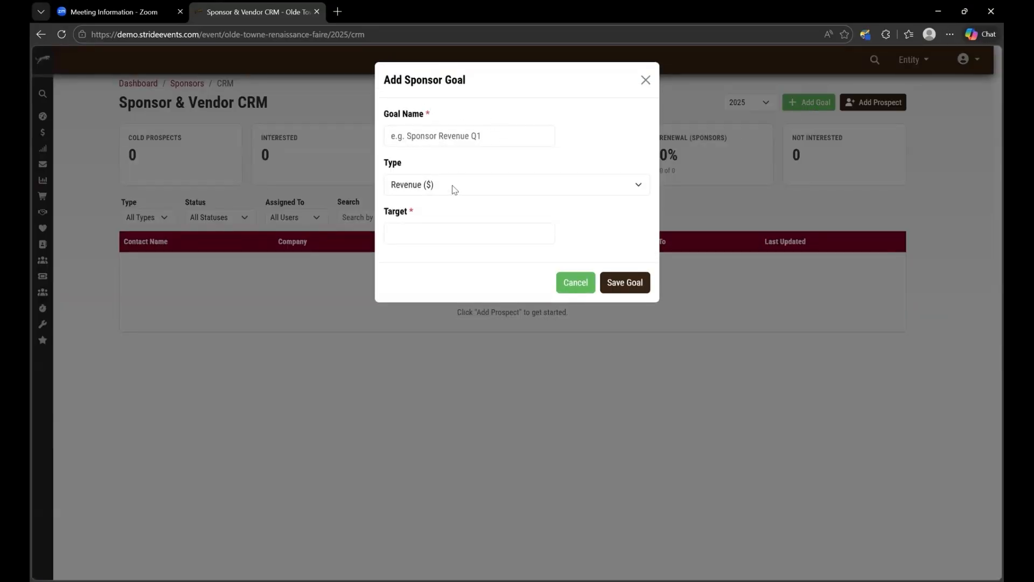
left_click(435, 186)
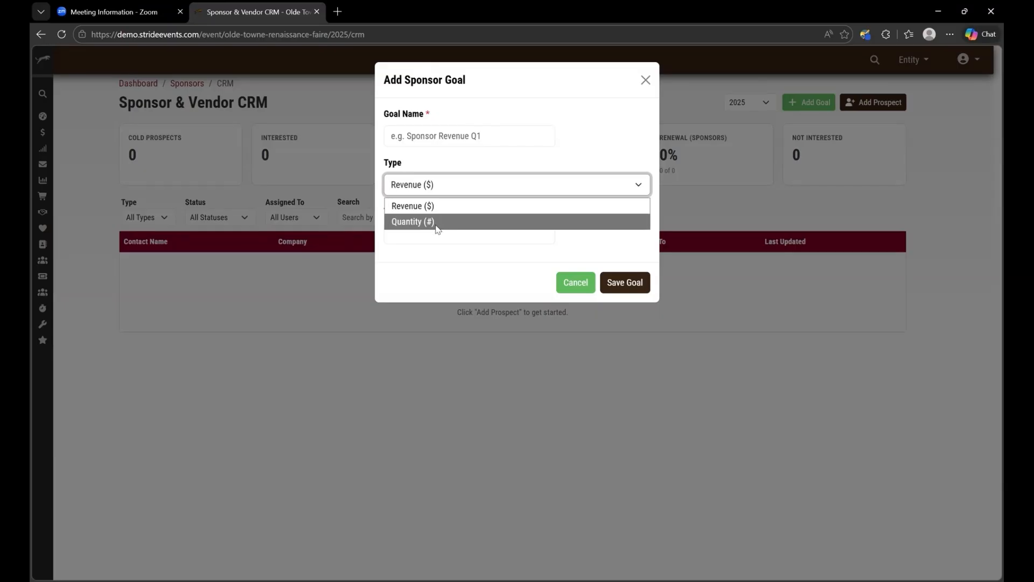
left_click(436, 222)
left_click(452, 140)
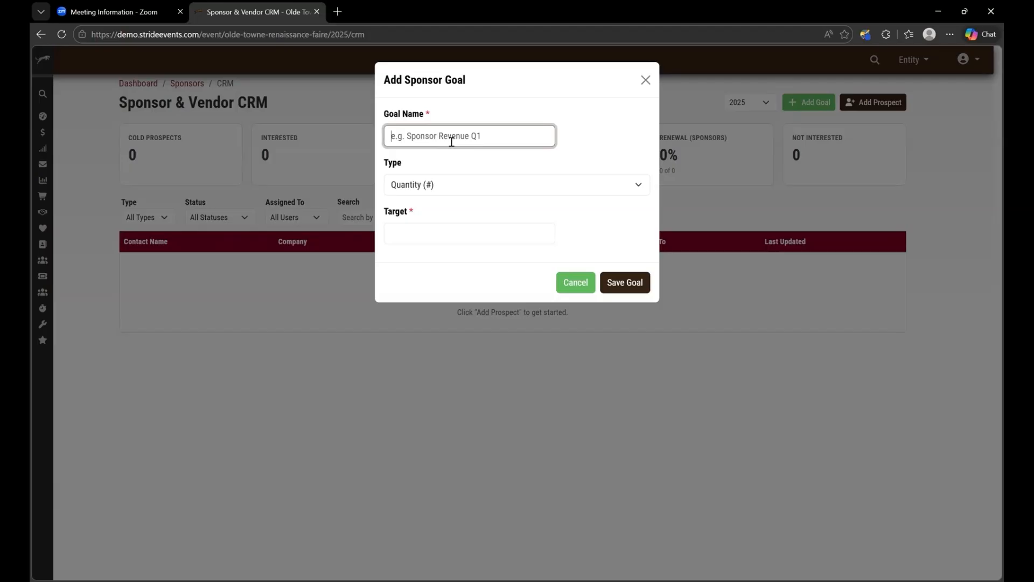
type("Q1 Vendors")
left_click(416, 231)
type("10")
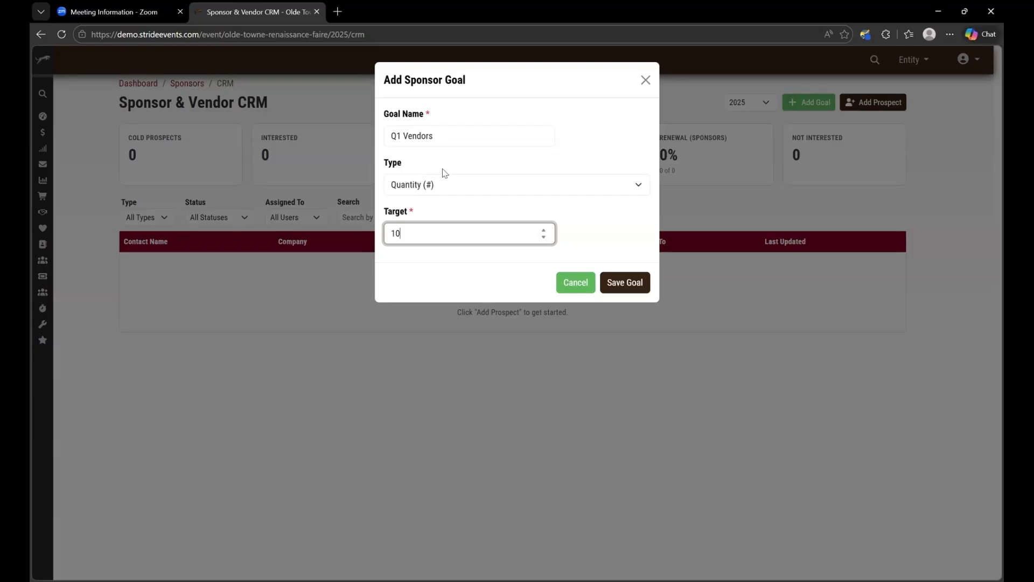
left_click(626, 284)
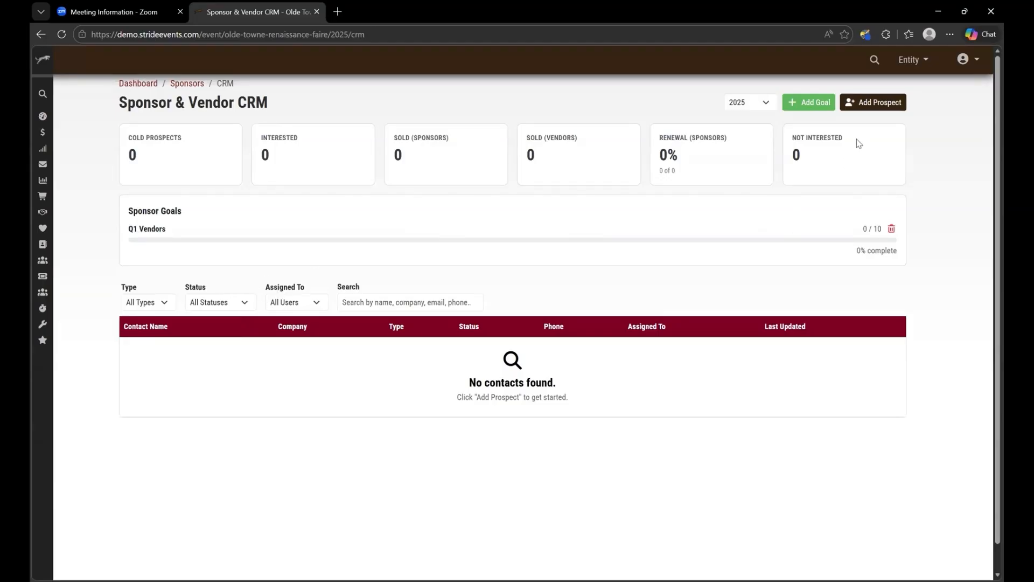
Add an unassigned Sponsor prospect for Parker Orthodontics, filling in the contact's name, email and phone number
left_click(862, 109)
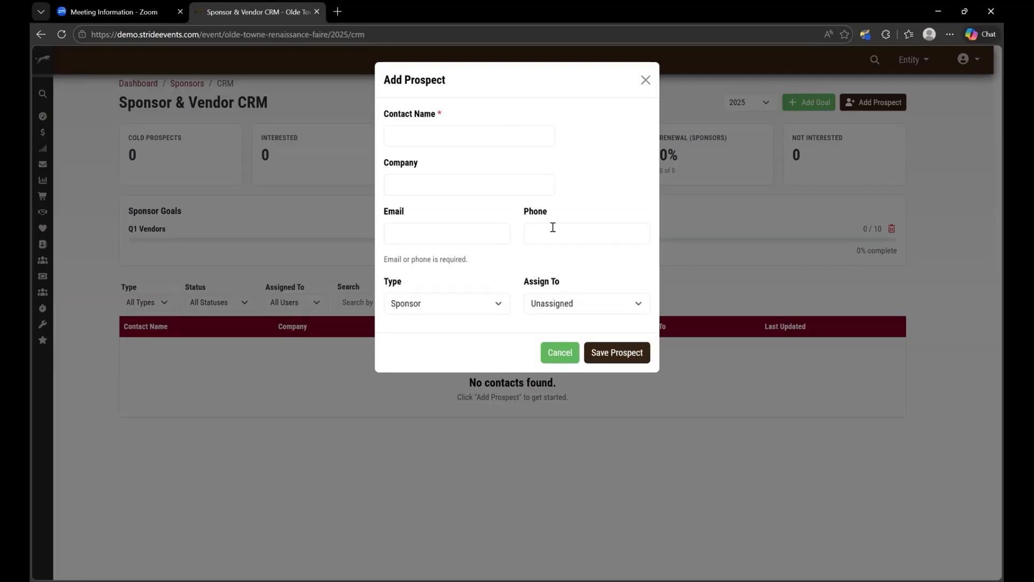
left_click(498, 305)
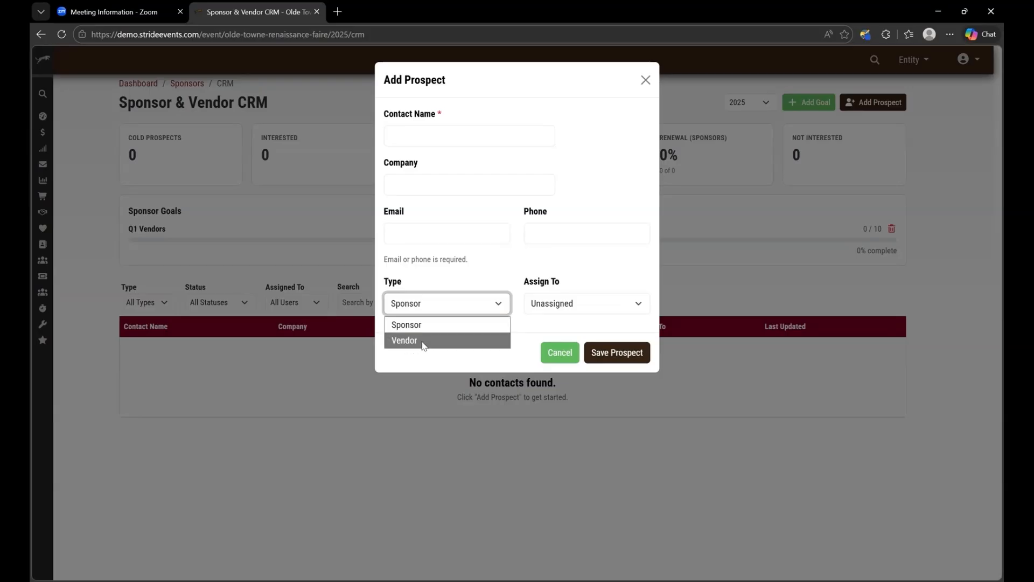
left_click(522, 290)
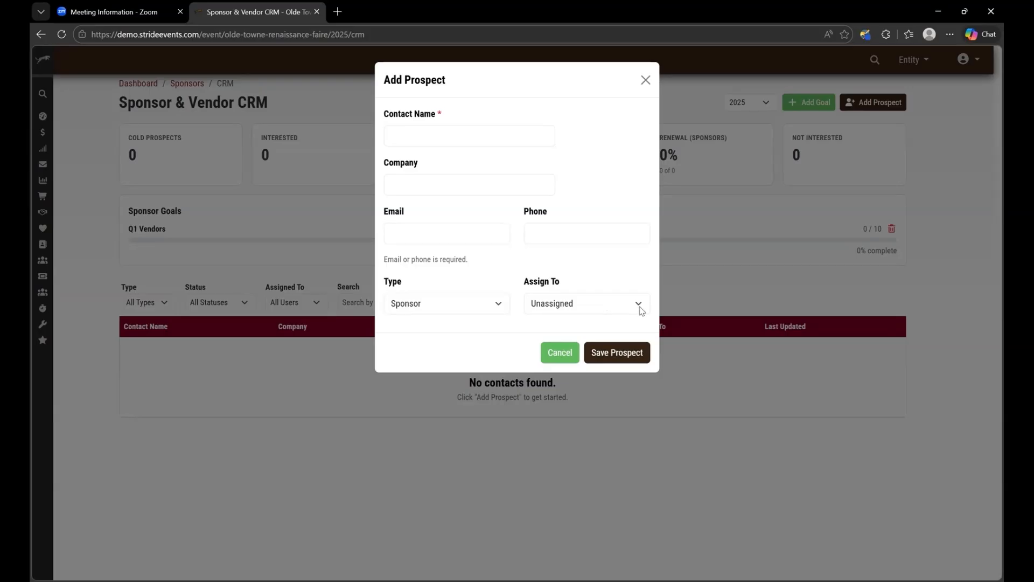
left_click(640, 307)
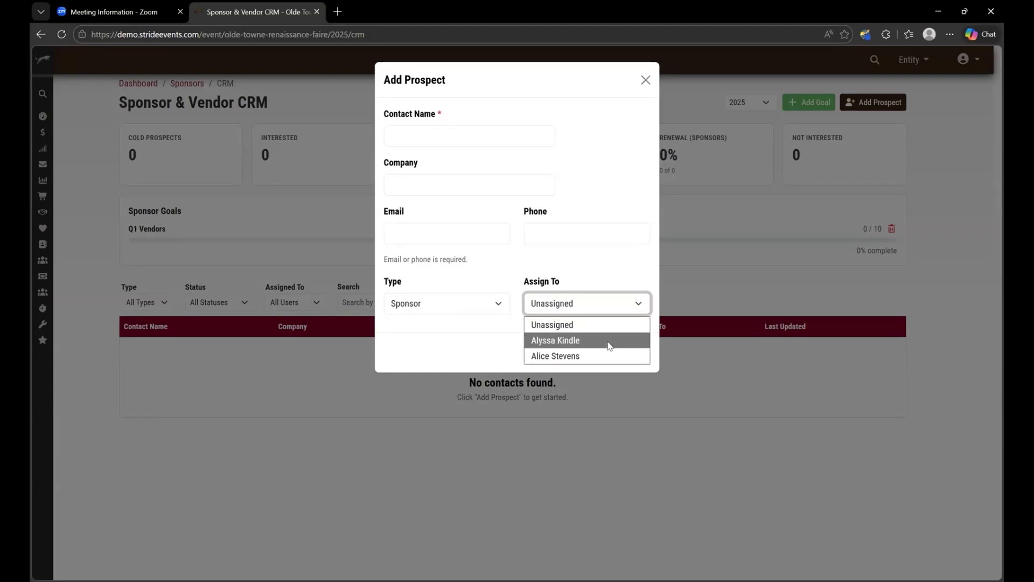
left_click(600, 282)
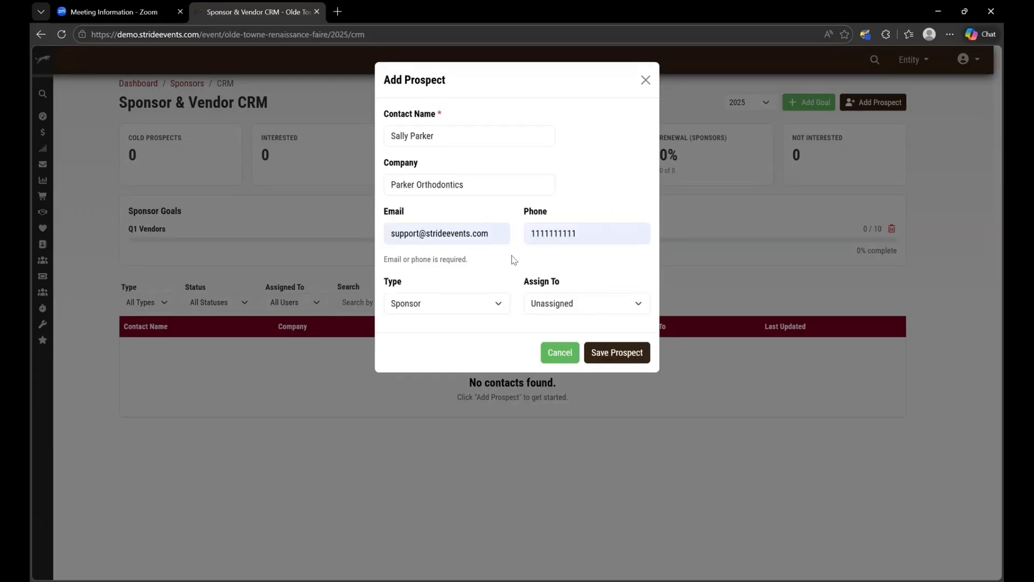
left_click(620, 354)
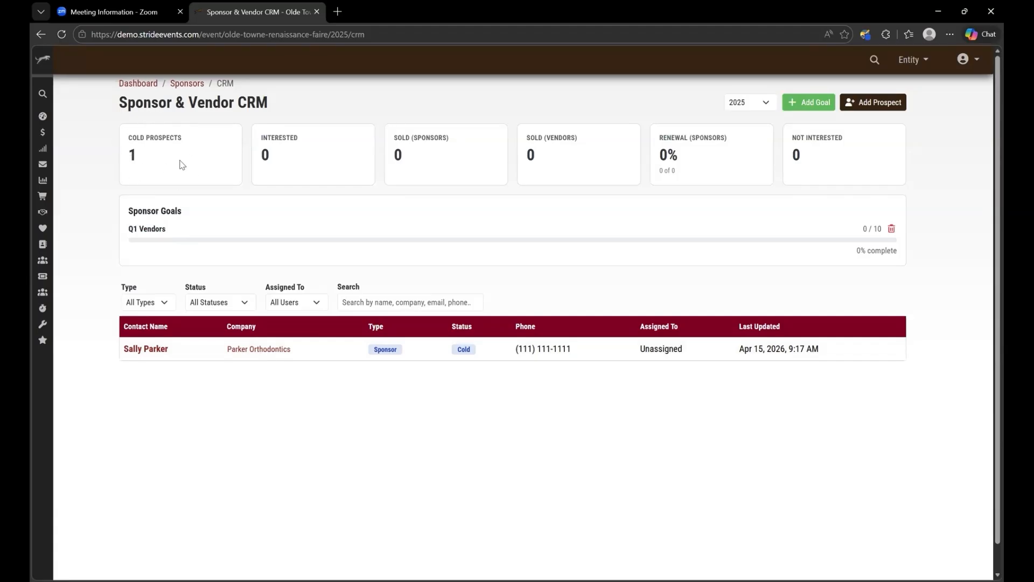
Examine the type, status and assigned-user filter options and the search field for the contact list
left_click(166, 307)
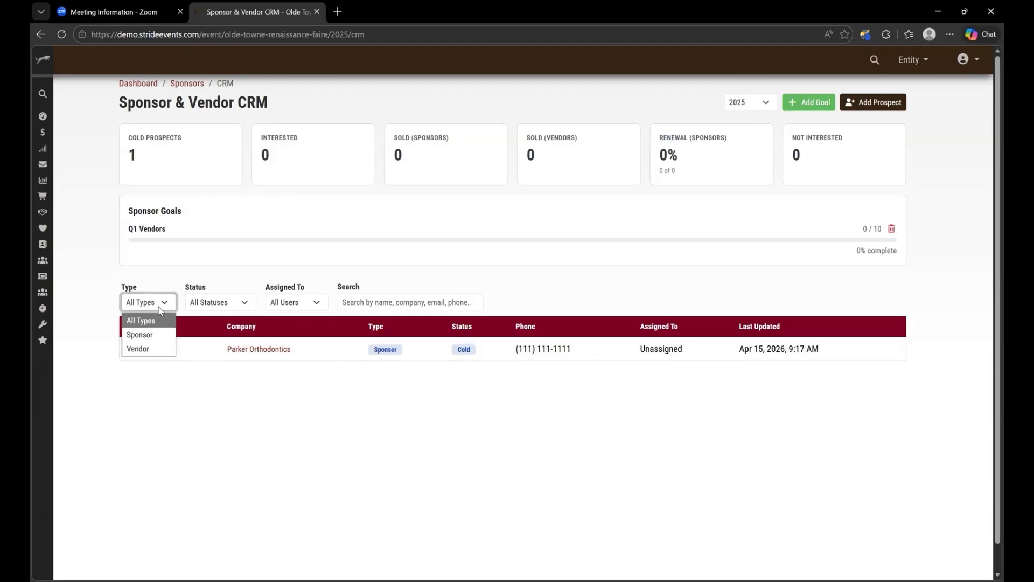
left_click(216, 306)
left_click(215, 306)
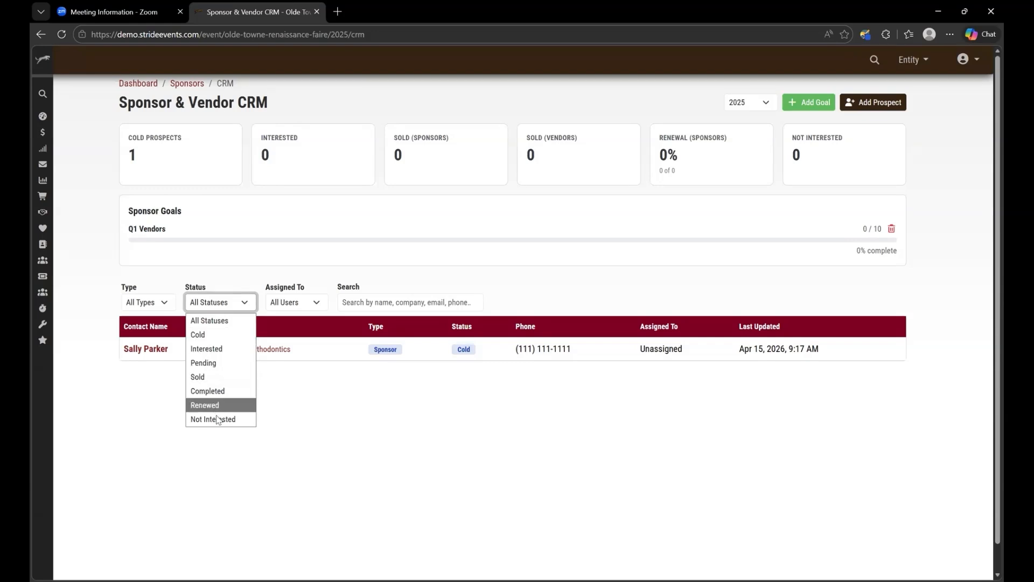
left_click(251, 302)
left_click(314, 303)
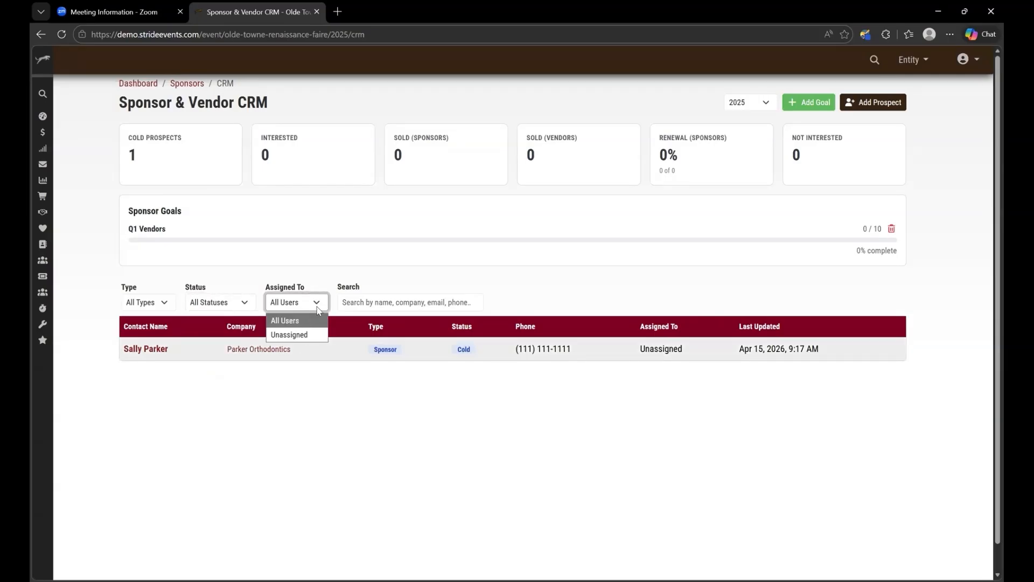
left_click(321, 307)
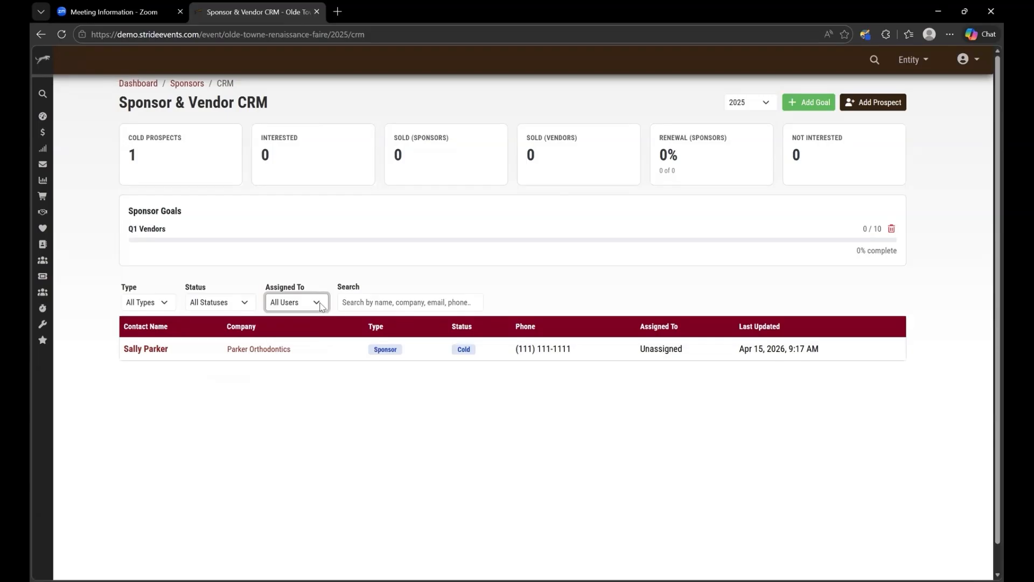
left_click(321, 307)
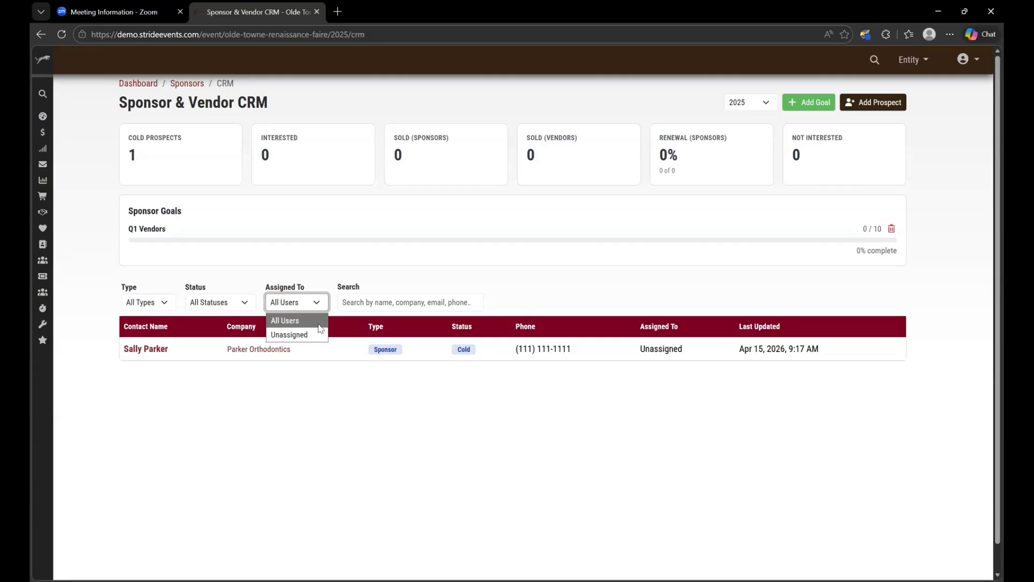
left_click(321, 306)
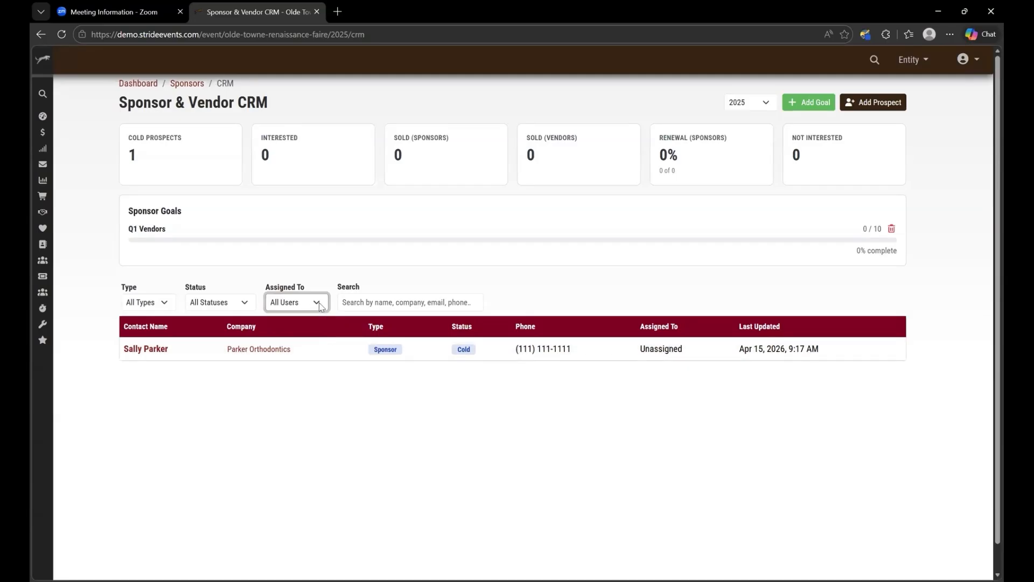
left_click(367, 302)
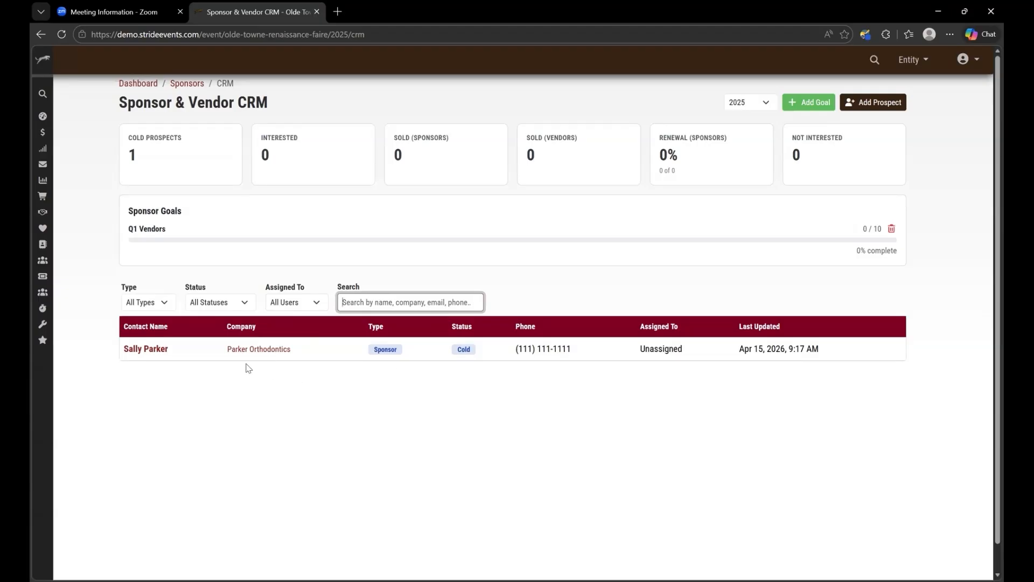
Set the Parker Orthodontics contact's status to Interested and limit its notes to this contact
left_click(160, 354)
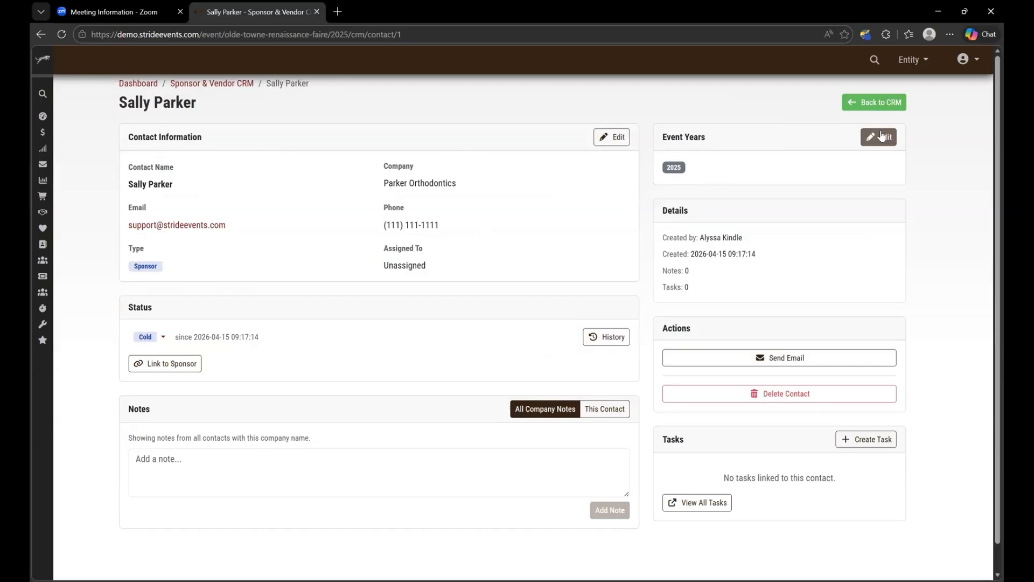
left_click(162, 338)
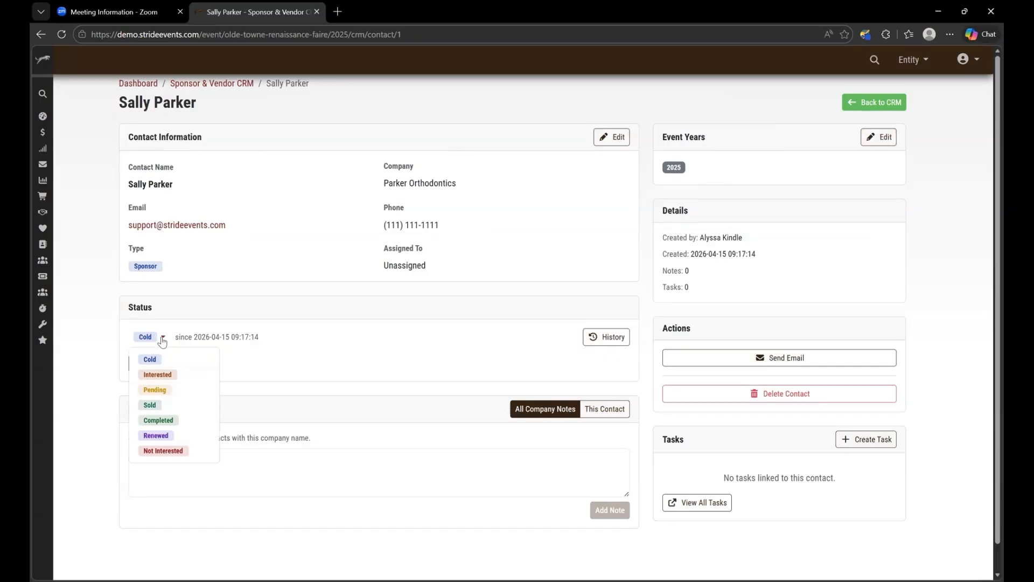
left_click(174, 377)
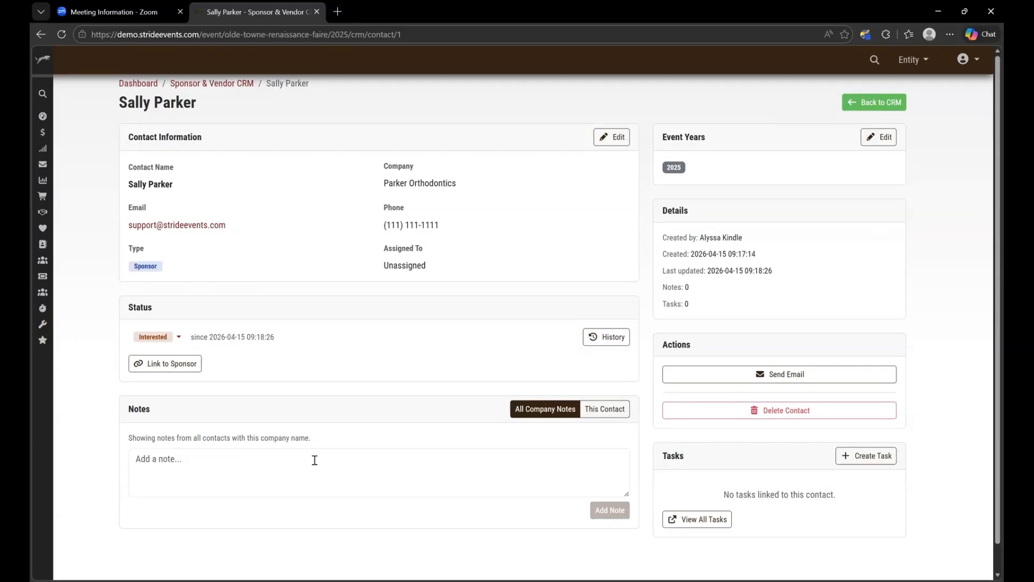
left_click(606, 413)
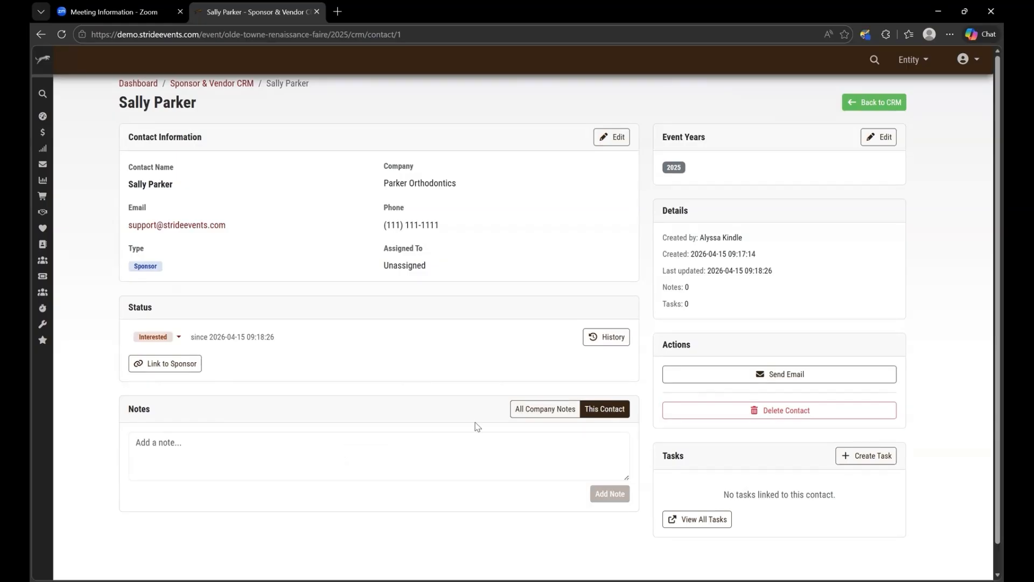
Review the contact's email and new-task forms without submitting them, and return to the Sponsor & Vendor CRM
left_click(700, 376)
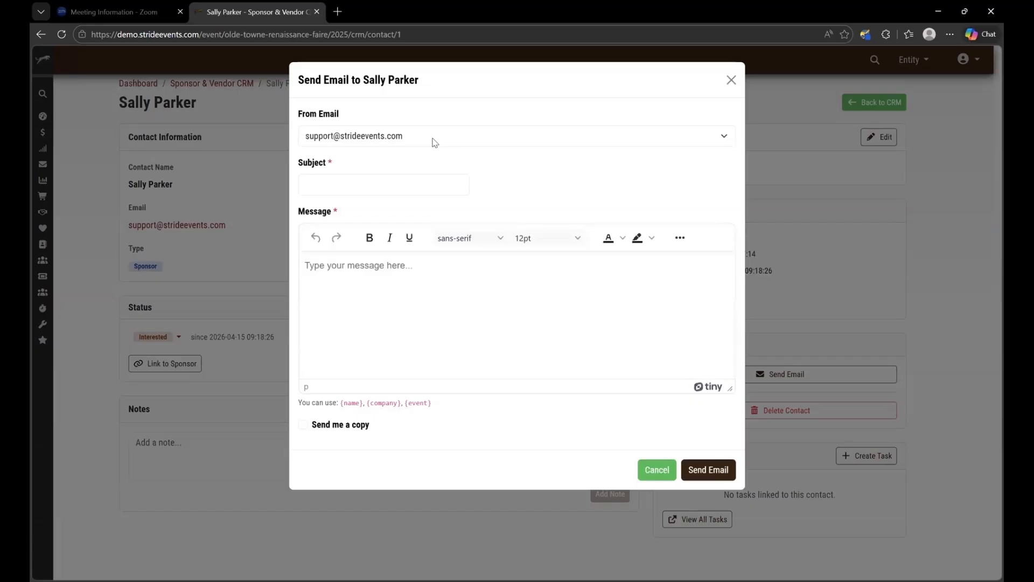
left_click(731, 80)
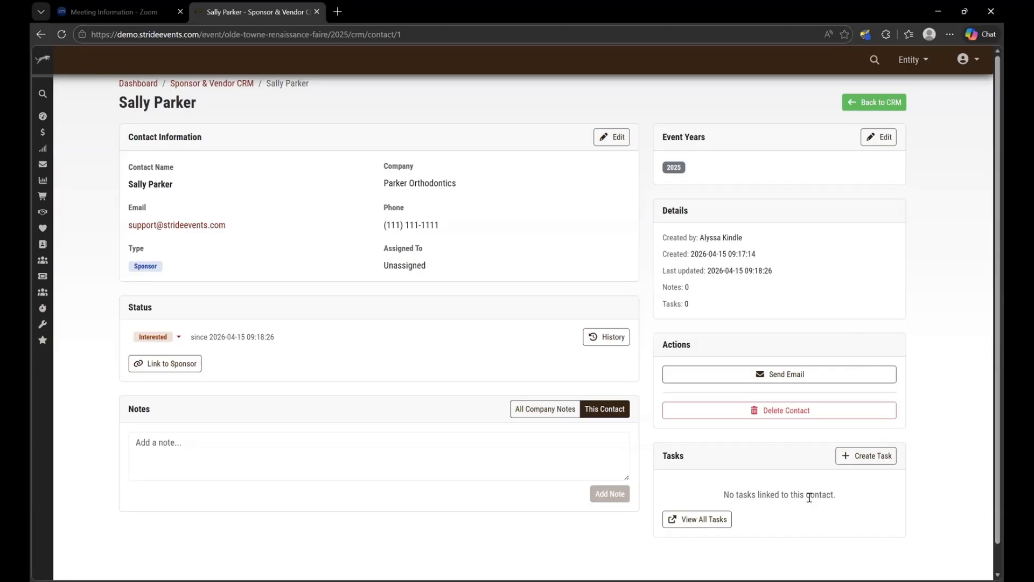
left_click(864, 457)
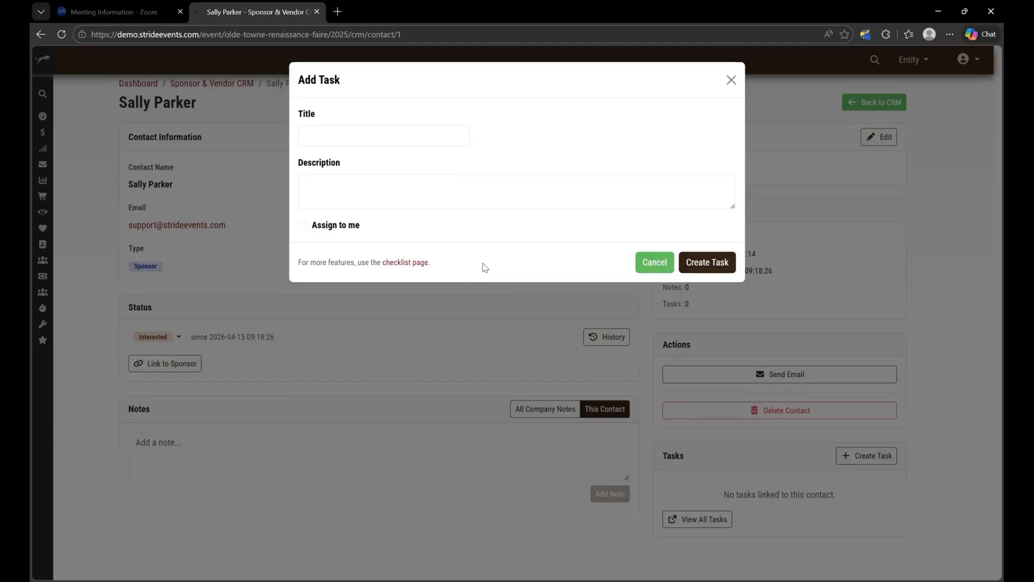
left_click(728, 80)
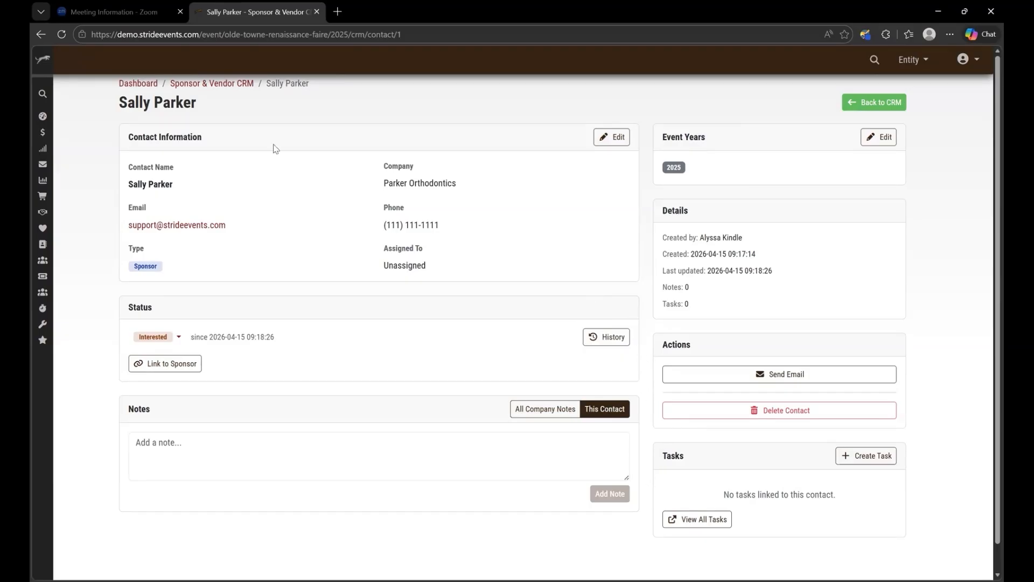
left_click(237, 89)
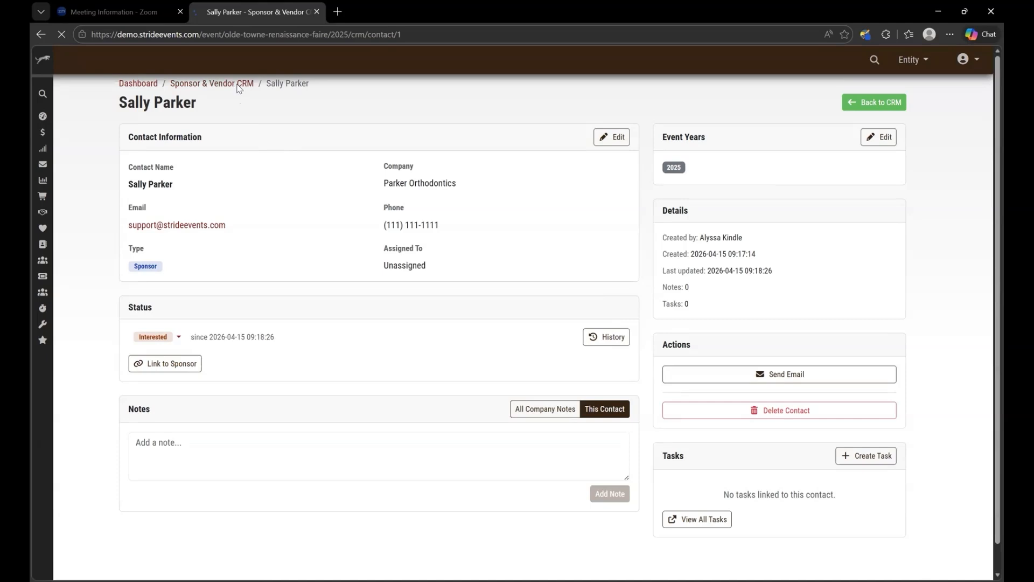